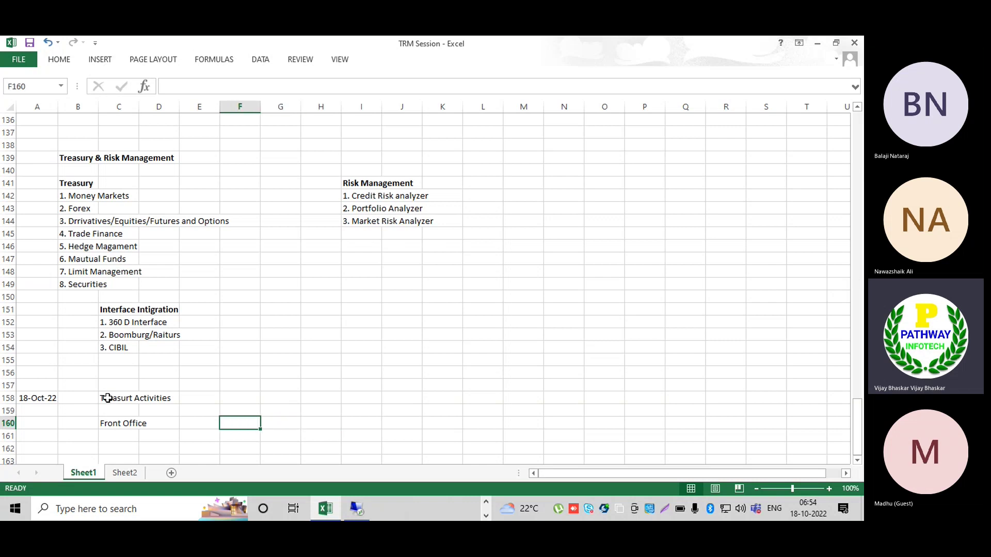
{"action": "key", "text": "Left"}
{"action": "key", "text": "Left"}
{"action": "key", "text": "Left"}
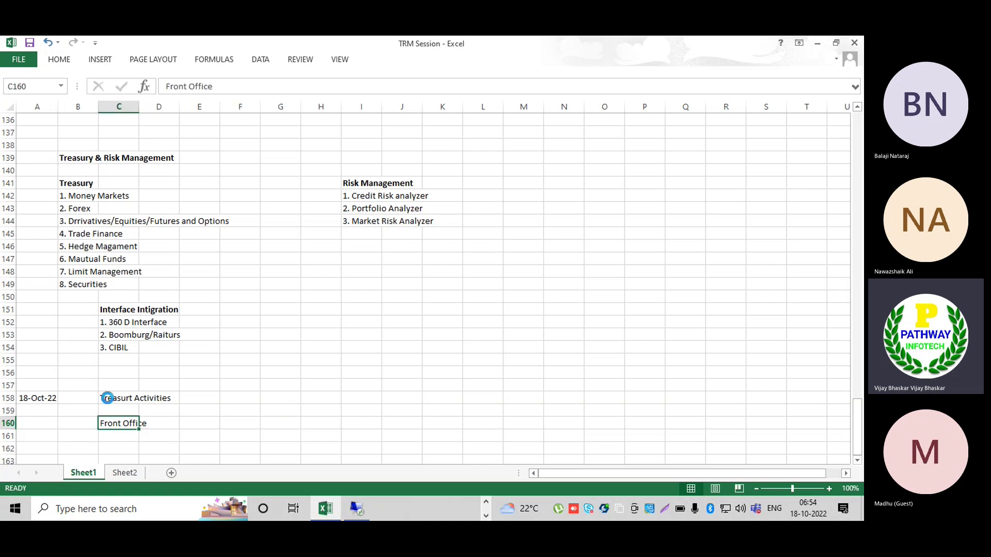
Bold the Front Office and Treasurt Activities headings.
{"action": "key", "text": "ctrl+b"}
{"action": "left_click", "coordinate": [117, 398]}
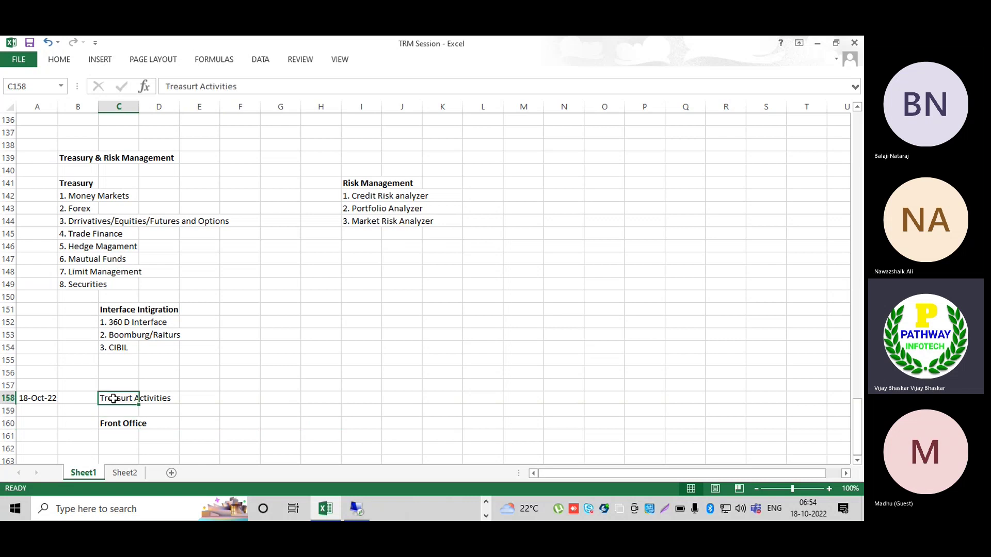
{"action": "key", "text": "ctrl+b"}
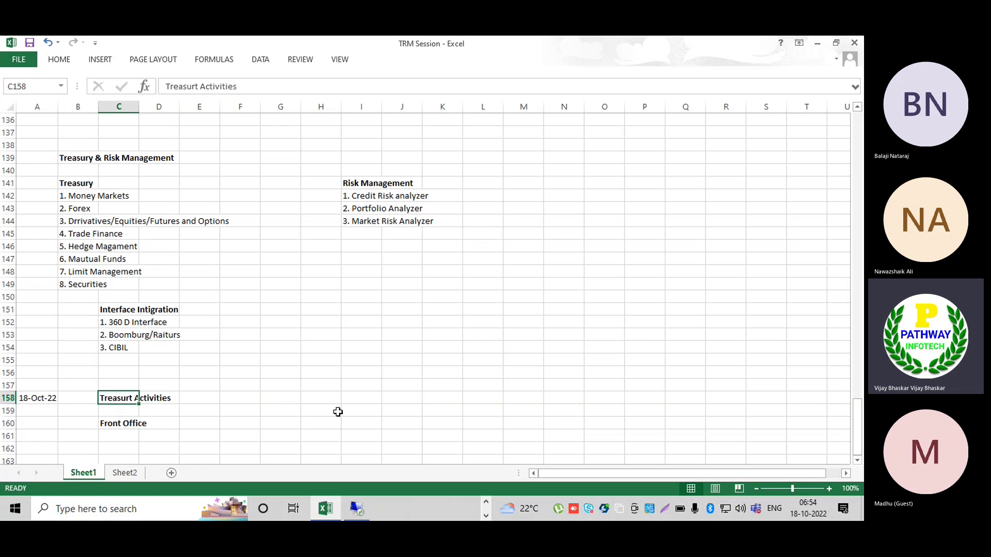
Add a bold 'Backoffice' heading in row 159 beside Front Office.
{"action": "left_click", "coordinate": [333, 414]}
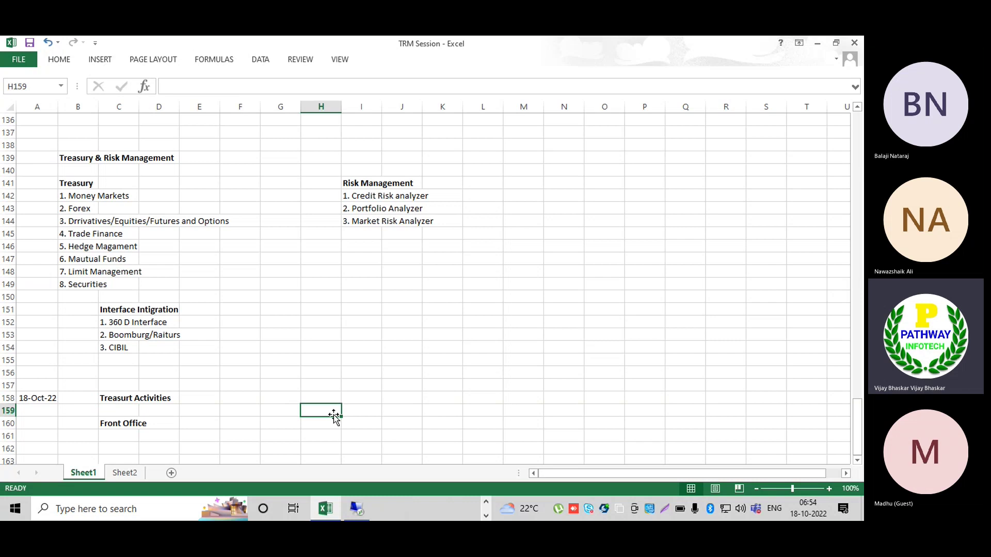
{"action": "key", "text": "Right"}
{"action": "type", "text": "Ba"}
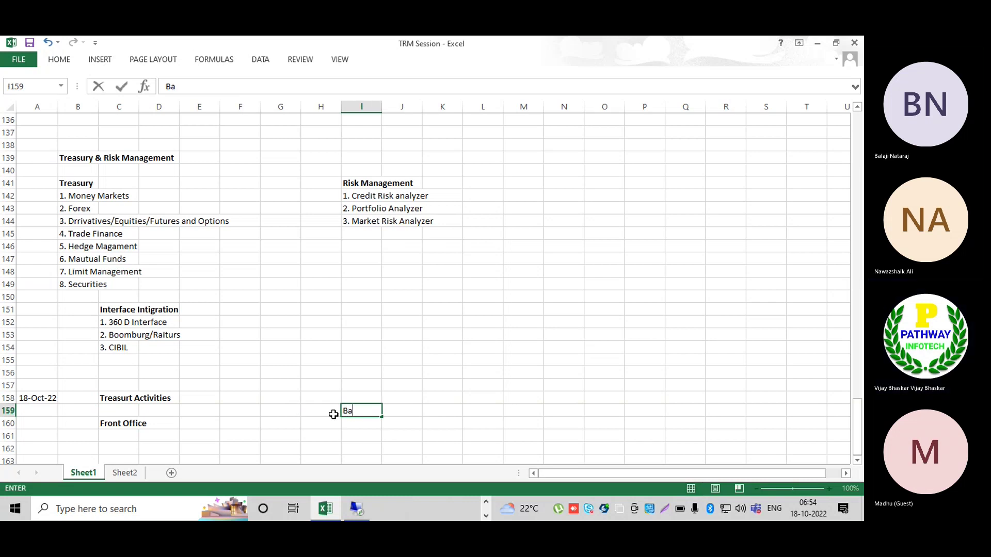
{"action": "type", "text": "ckoffic"}
{"action": "type", "text": "e"}
{"action": "key", "text": "Right"}
{"action": "key", "text": "Left"}
{"action": "key", "text": "ctrl+b"}
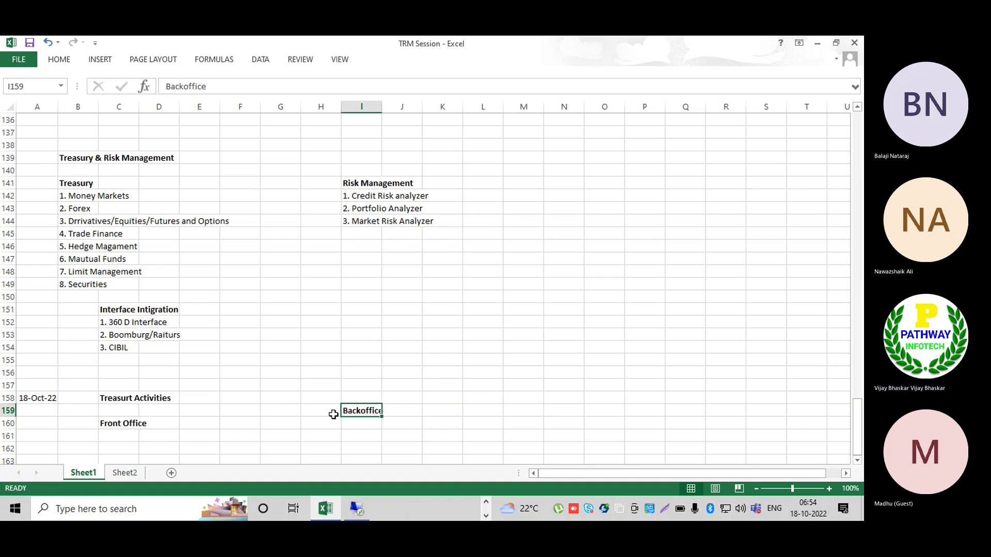
Add a bold 'Accounting' heading in cell P159.
{"action": "key", "text": "Right"}
{"action": "key", "text": "Right"}
{"action": "key", "text": "Right"}
{"action": "key", "text": "Right"}
{"action": "key", "text": "Right"}
{"action": "key", "text": "Right"}
{"action": "key", "text": "Right"}
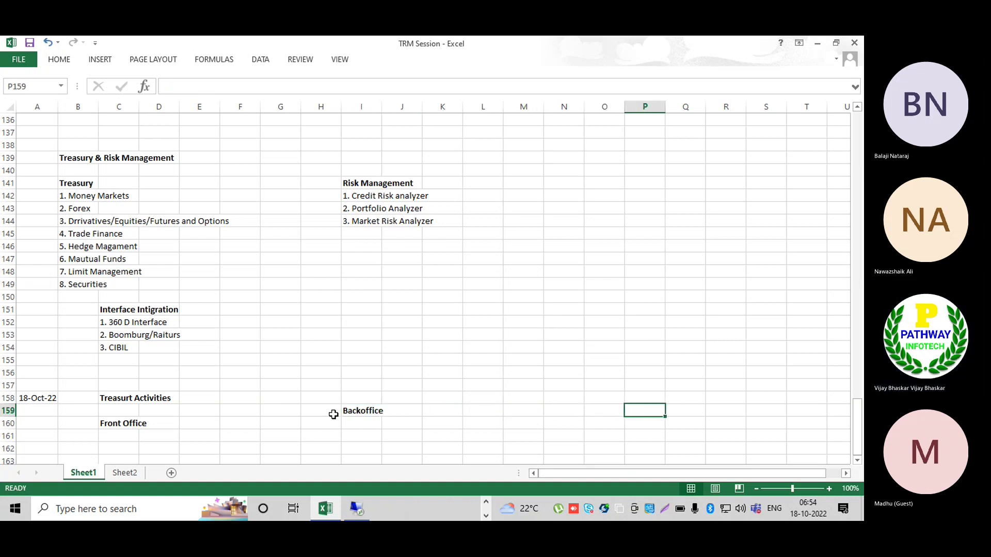
{"action": "type", "text": "Acc"}
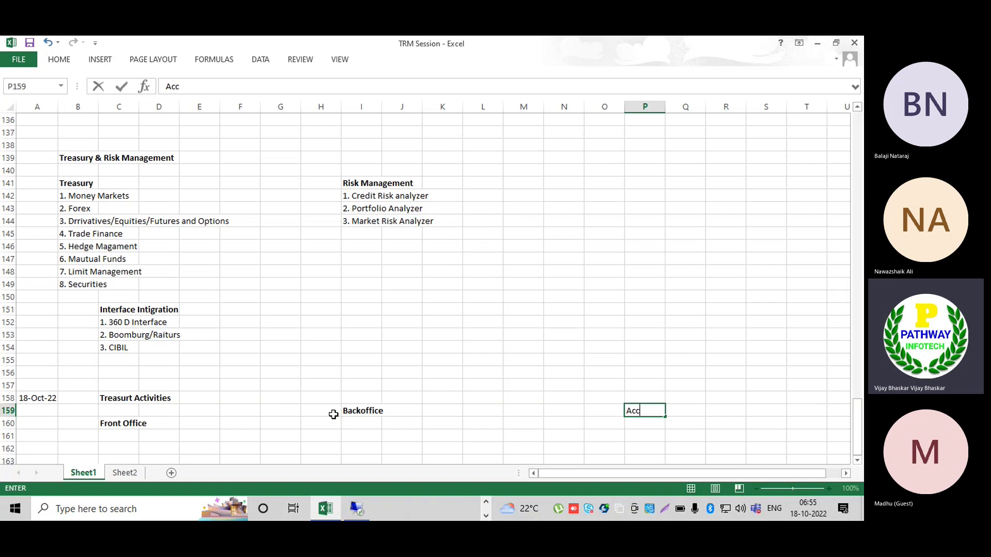
{"action": "type", "text": "ounting"}
{"action": "key", "text": "Return"}
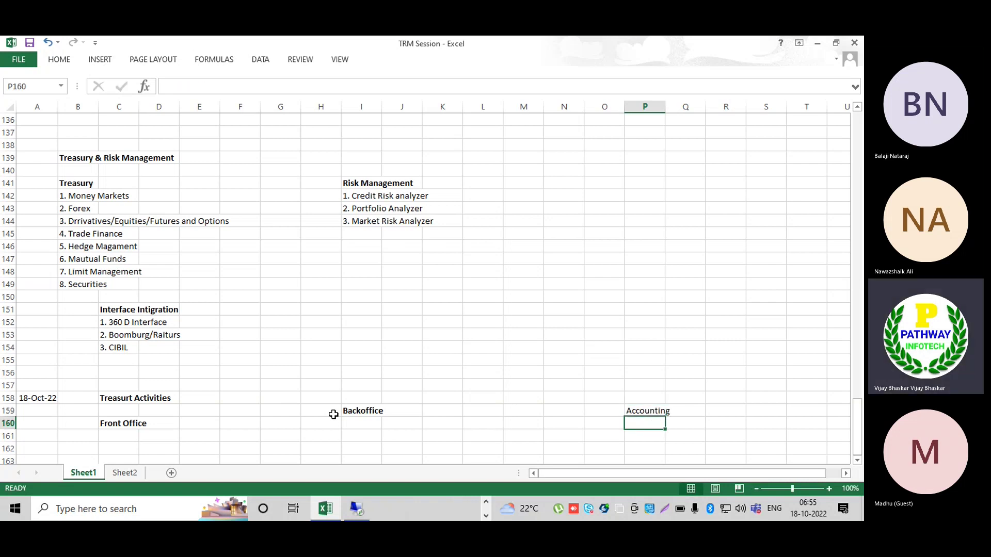
{"action": "key", "text": "Up"}
{"action": "key", "text": "ctrl+b"}
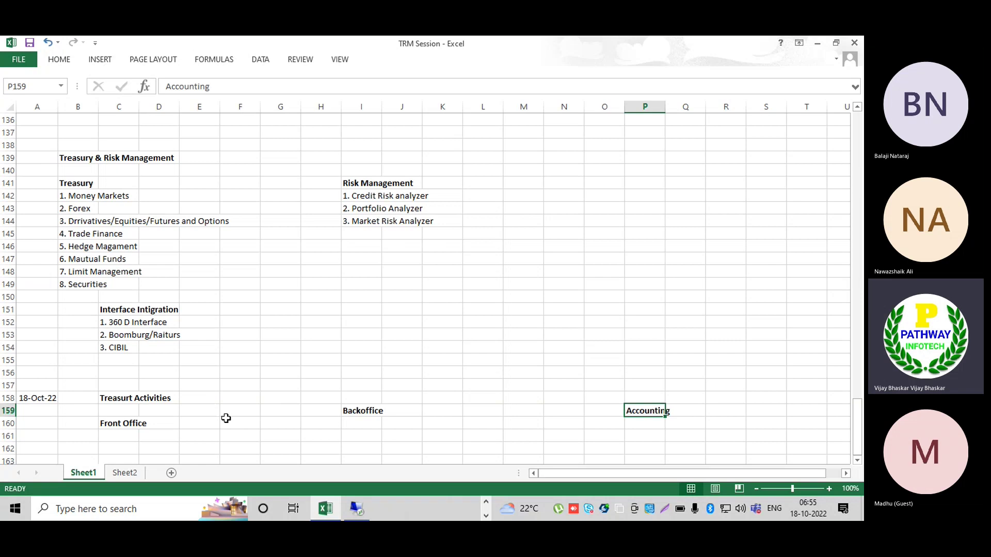
Move the Backoffice and Accounting headings down into row 160.
{"action": "left_click", "coordinate": [350, 412]}
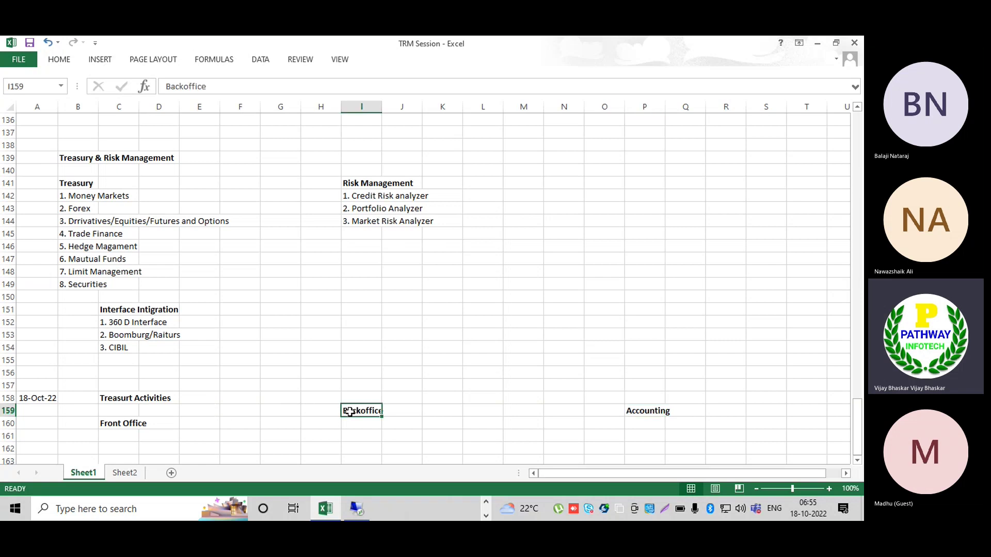
{"action": "left_click_drag", "start_coordinate": [350, 412], "coordinate": [350, 424]}
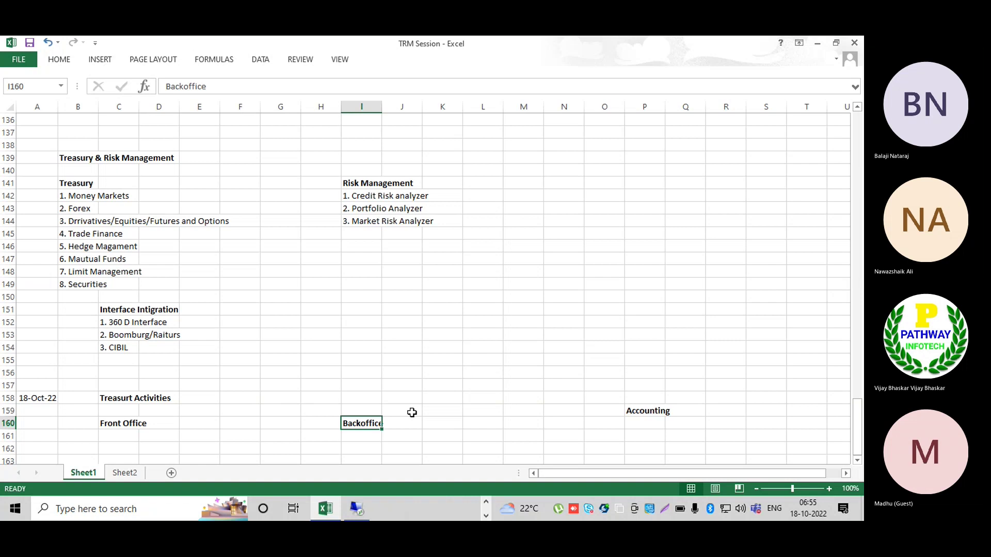
{"action": "left_click", "coordinate": [645, 412]}
{"action": "key", "text": "ctrl+c"}
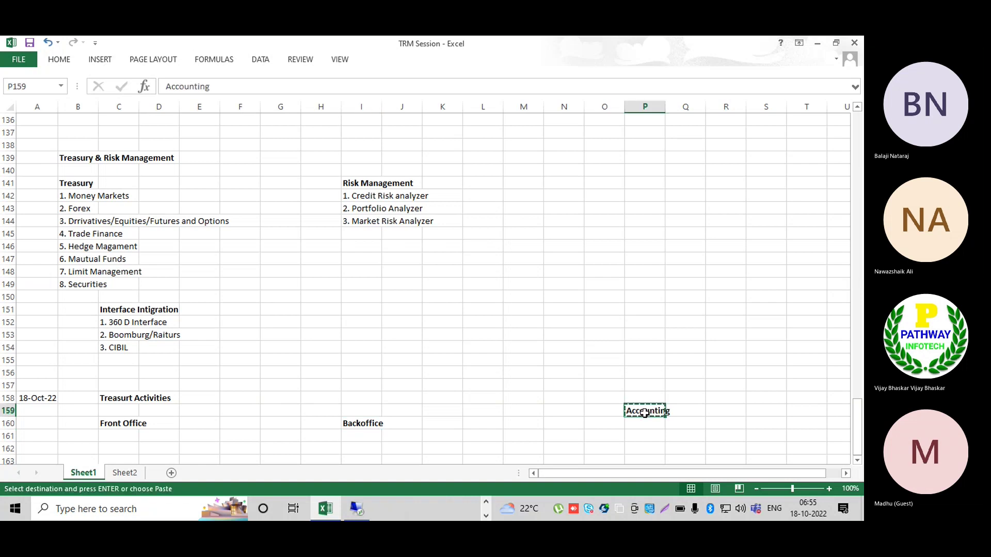
{"action": "left_click_drag", "start_coordinate": [644, 413], "coordinate": [645, 424]}
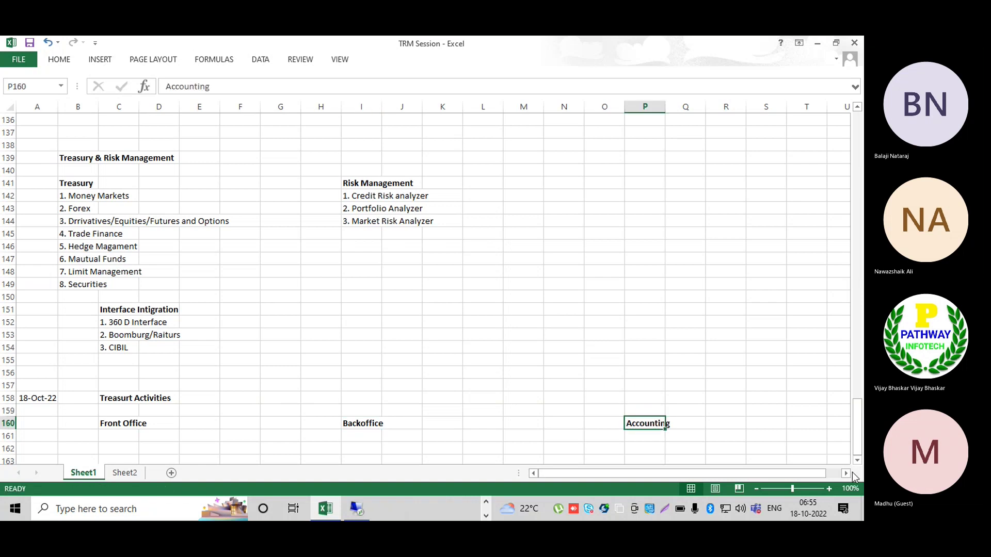
Enter '1. Creation of Order/Controcts' in C161 under Front Office.
{"action": "scroll", "coordinate": [856, 465], "scroll_direction": "down", "scroll_amount": 1}
{"action": "scroll", "coordinate": [857, 463], "scroll_direction": "down", "scroll_amount": 1}
{"action": "scroll", "coordinate": [852, 456], "scroll_direction": "down", "scroll_amount": 2}
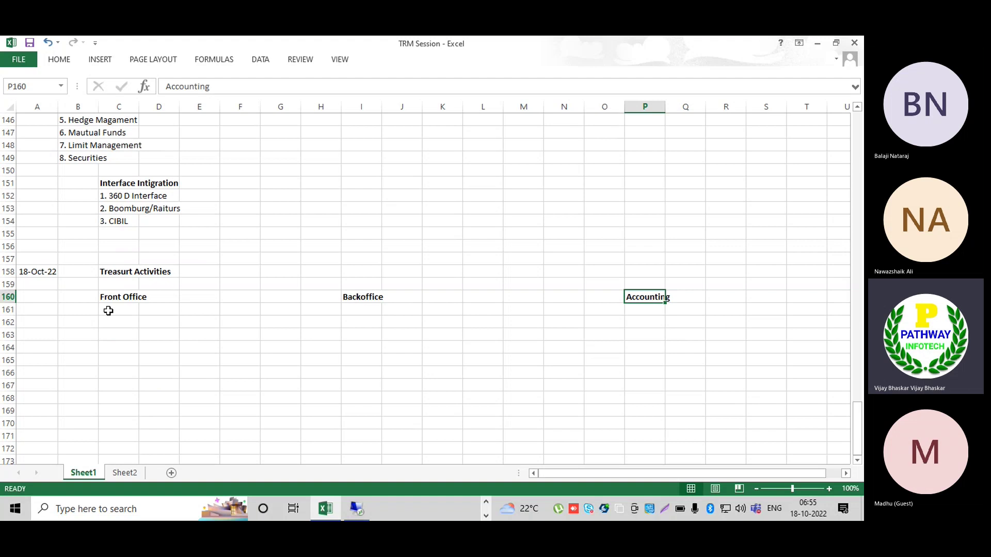
{"action": "left_click", "coordinate": [108, 311]}
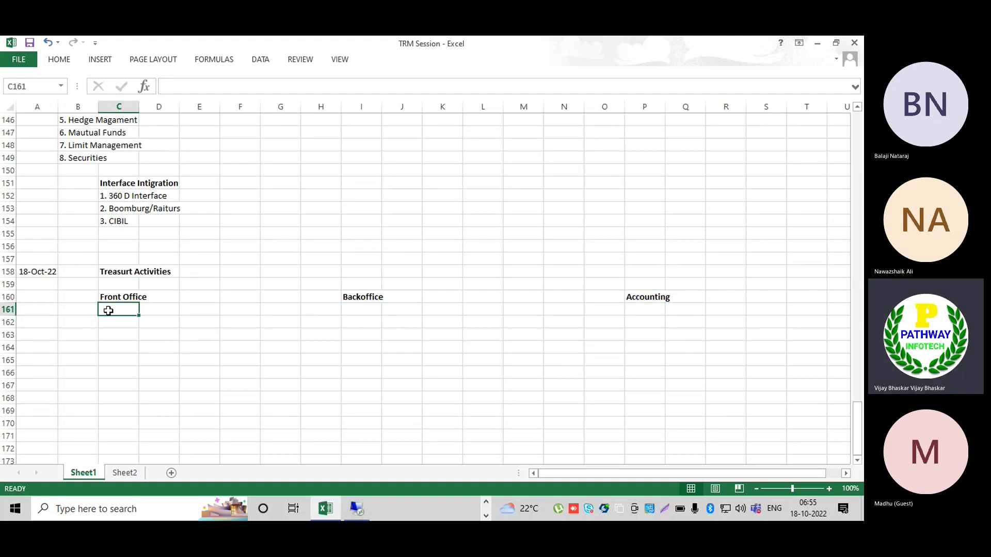
{"action": "type", "text": "1."}
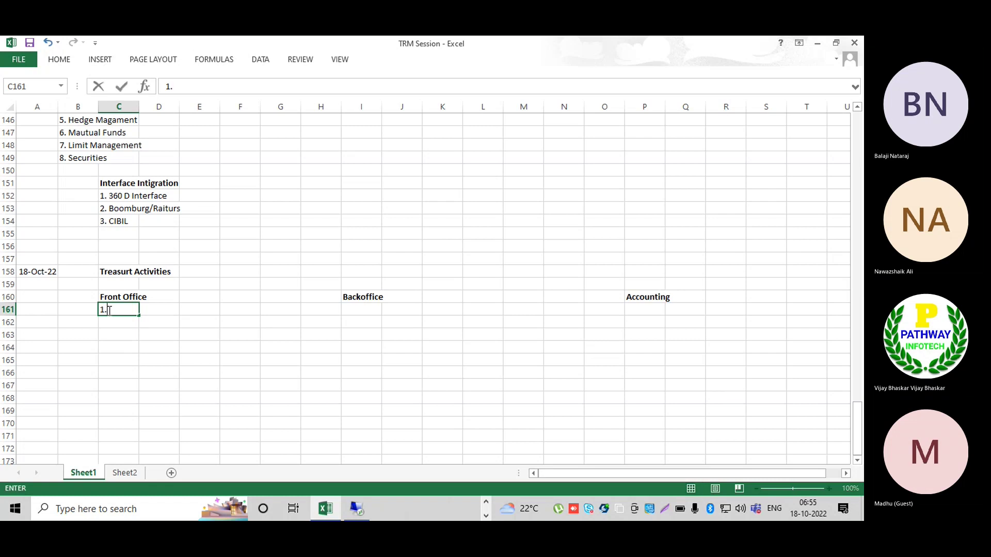
{"action": "type", "text": " Creation o"}
{"action": "type", "text": "f Ore"}
{"action": "key", "text": "BackSpace"}
{"action": "type", "text": "d"}
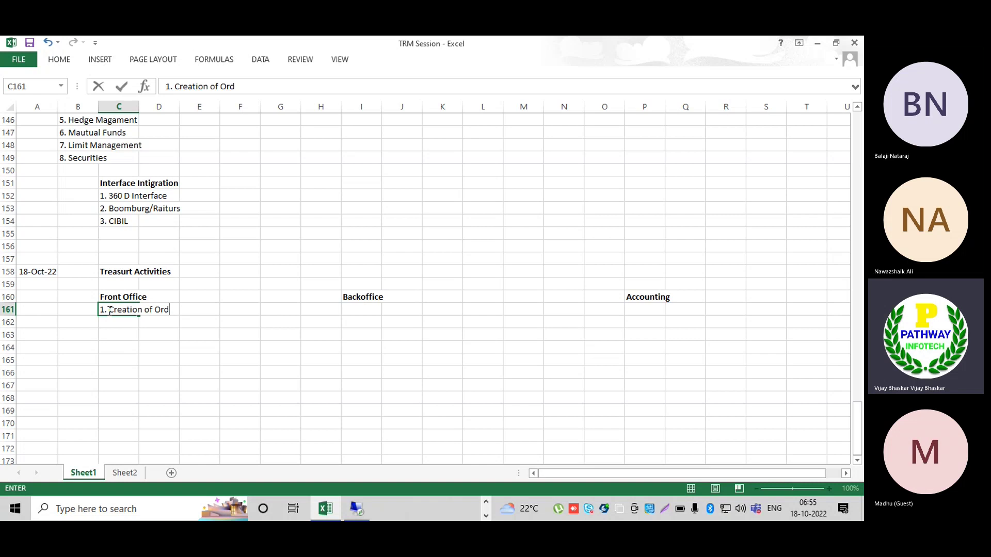
{"action": "type", "text": "er"}
{"action": "type", "text": "/"}
{"action": "type", "text": "Controc"}
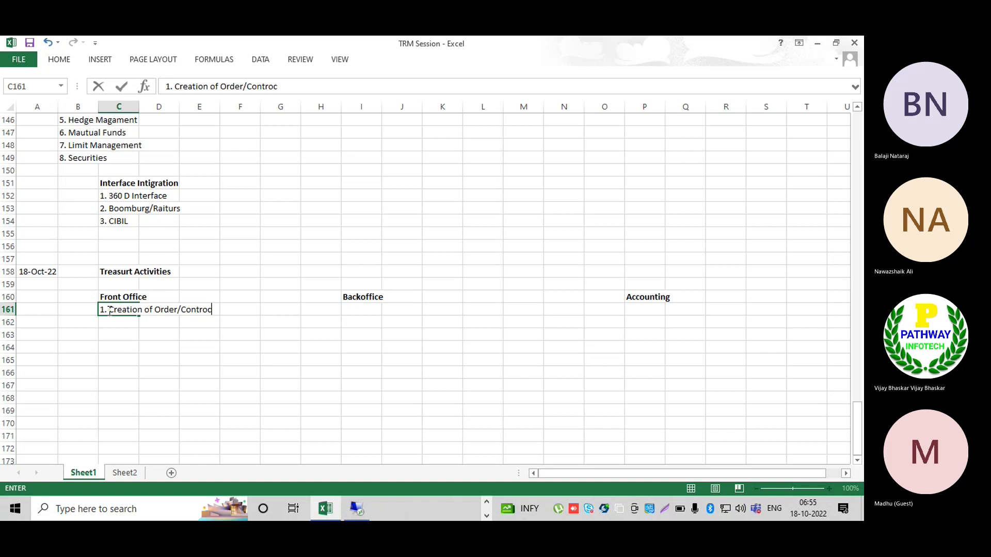
{"action": "type", "text": "ts"}
{"action": "key", "text": "Return"}
Enter unbolded '2. Rollovers', '3. Ecxcersing Rights' and '4. Terminations' below the first item.
{"action": "type", "text": "2"}
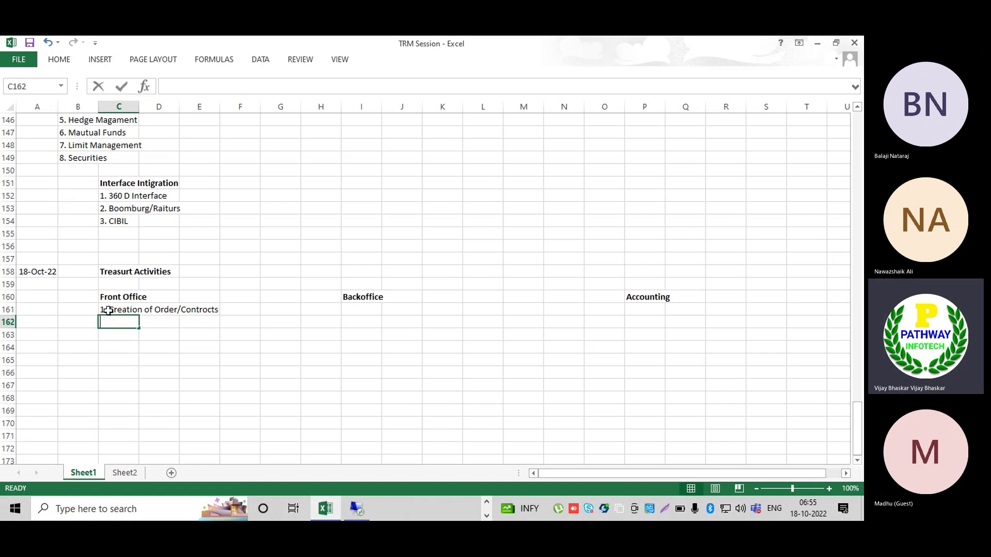
{"action": "type", "text": "."}
{"action": "type", "text": " Rollo"}
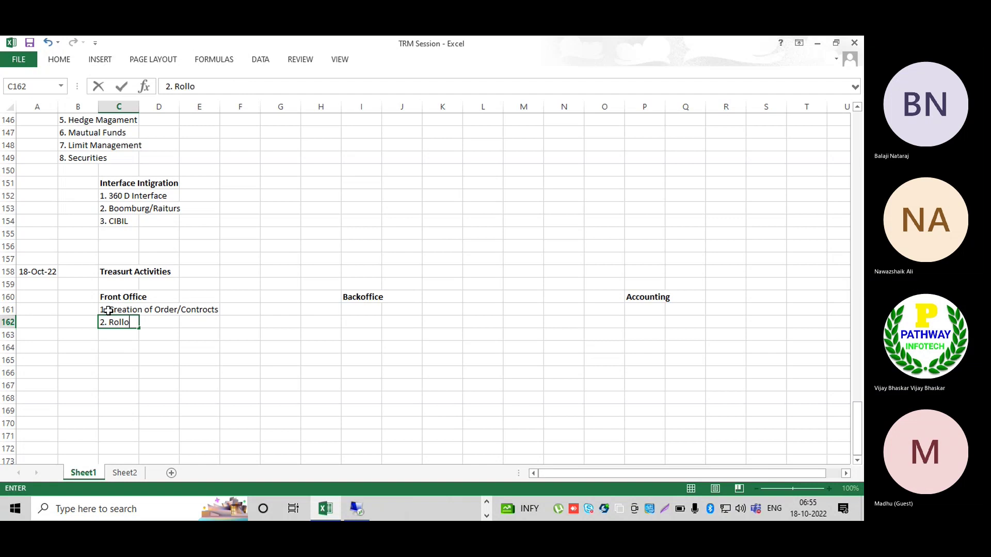
{"action": "type", "text": "vers"}
{"action": "key", "text": "Return"}
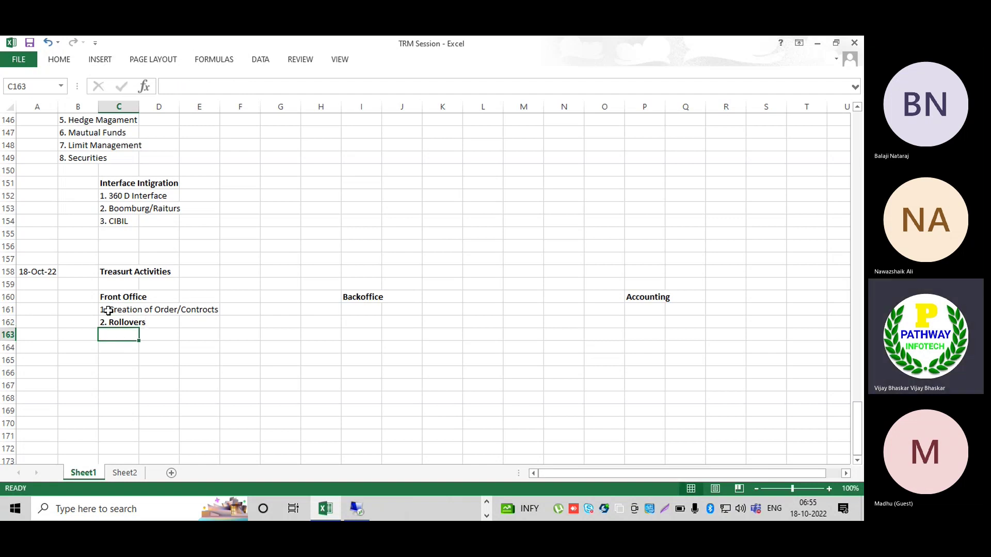
{"action": "key", "text": "Up"}
{"action": "key", "text": "ctrl+b"}
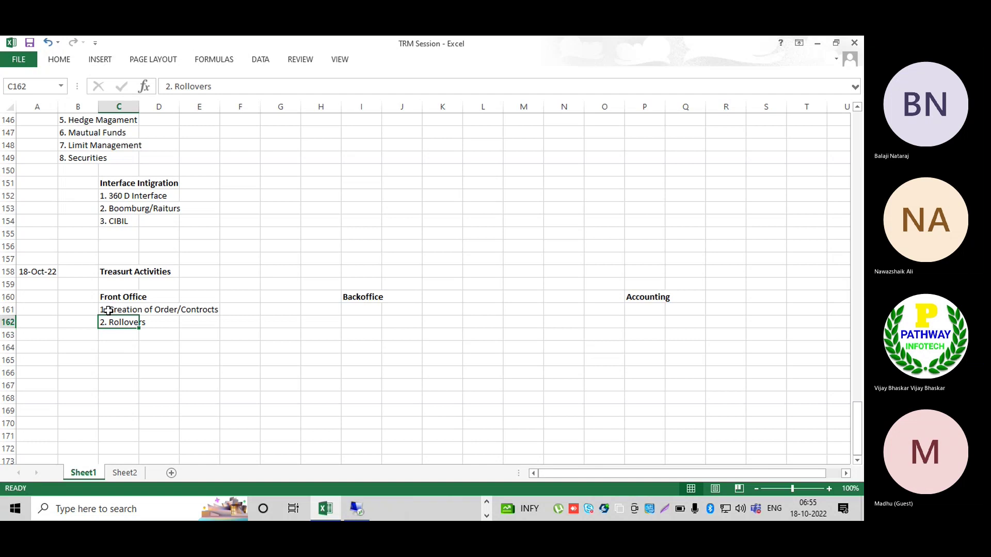
{"action": "key", "text": "Down"}
{"action": "type", "text": "3."}
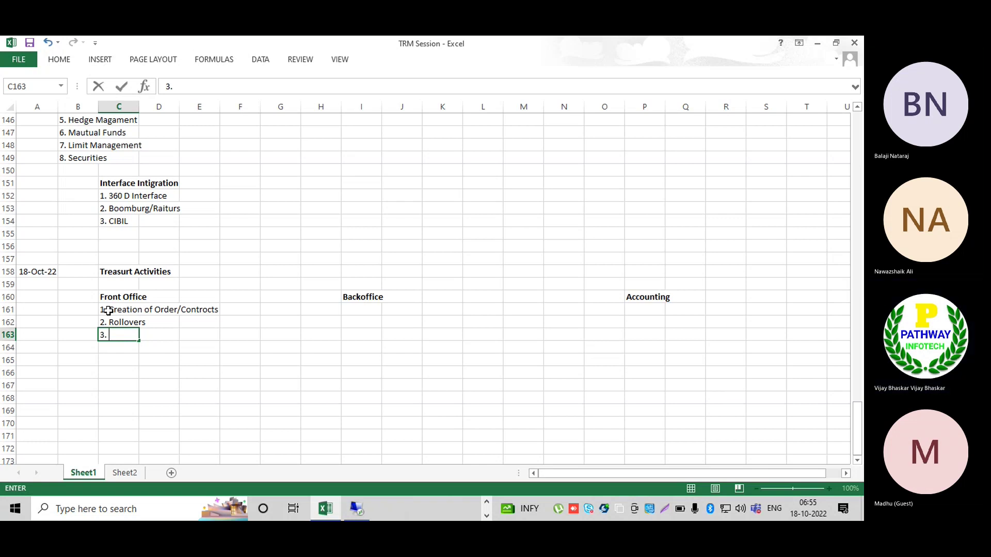
{"action": "type", "text": " Ec"}
{"action": "type", "text": "xc"}
{"action": "type", "text": "e"}
{"action": "type", "text": "r"}
{"action": "type", "text": "sing Ri"}
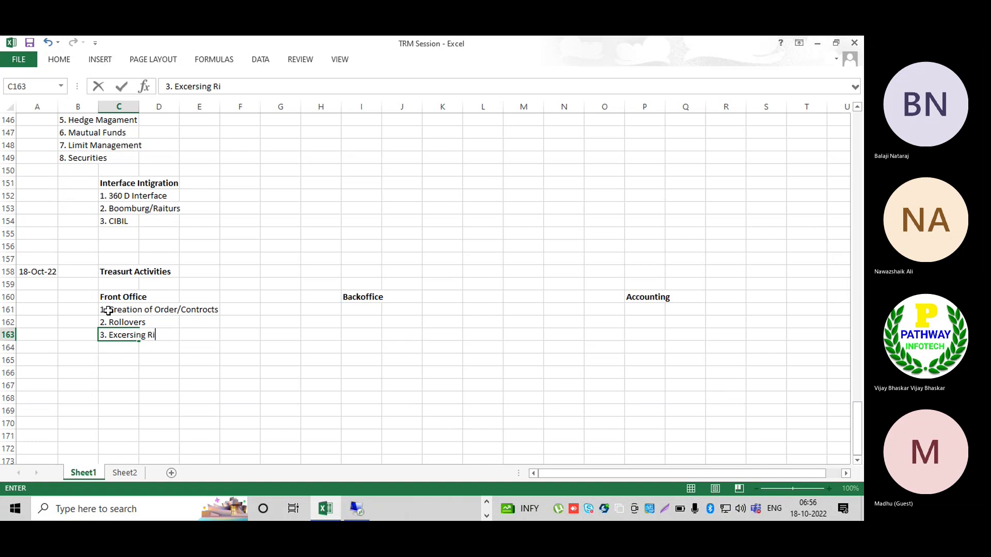
{"action": "type", "text": "ghts"}
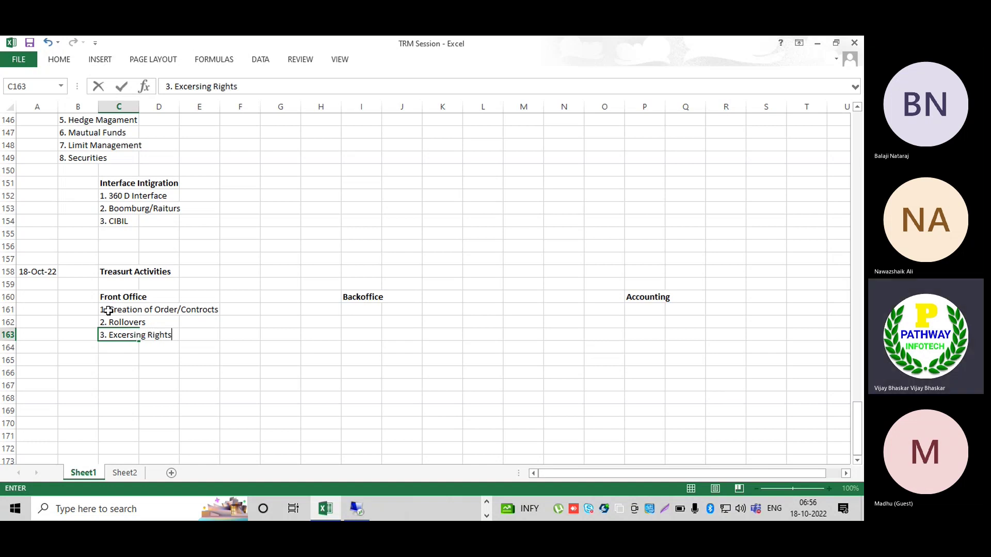
{"action": "key", "text": "Return"}
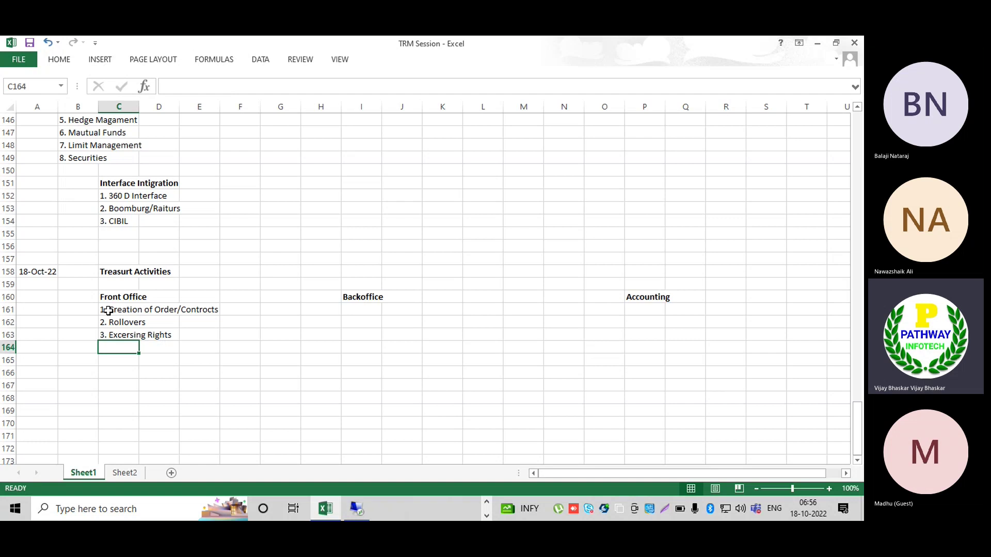
{"action": "type", "text": "4."}
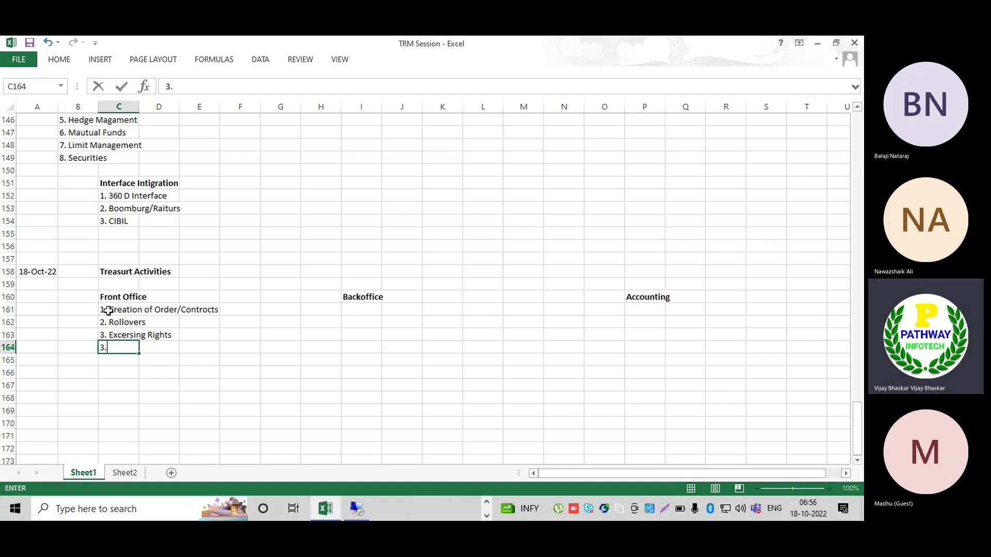
{"action": "key", "text": "BackSpace"}
{"action": "key", "text": "BackSpace"}
{"action": "type", "text": "4. T"}
{"action": "type", "text": "erminations"}
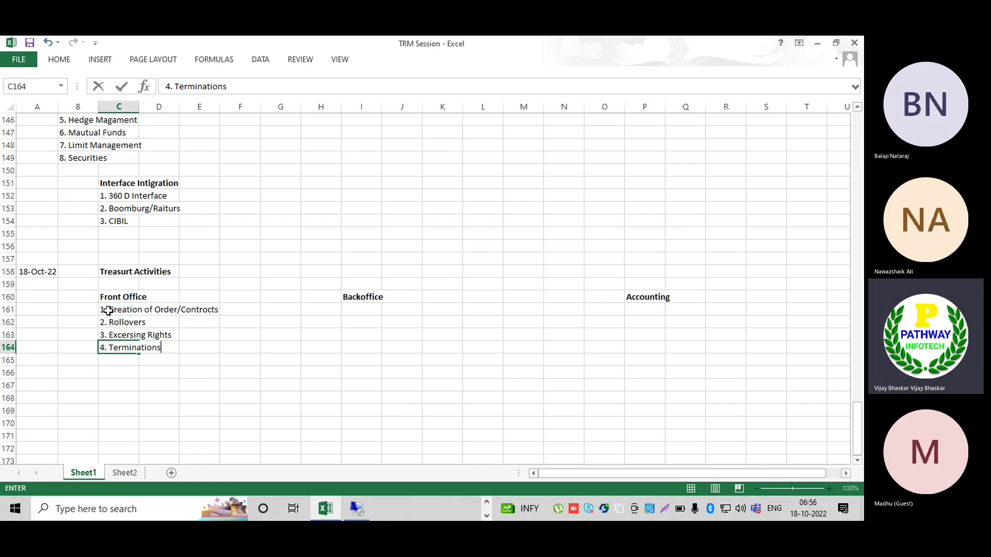
{"action": "key", "text": "Tab"}
{"action": "key", "text": "Tab"}
{"action": "key", "text": "Tab"}
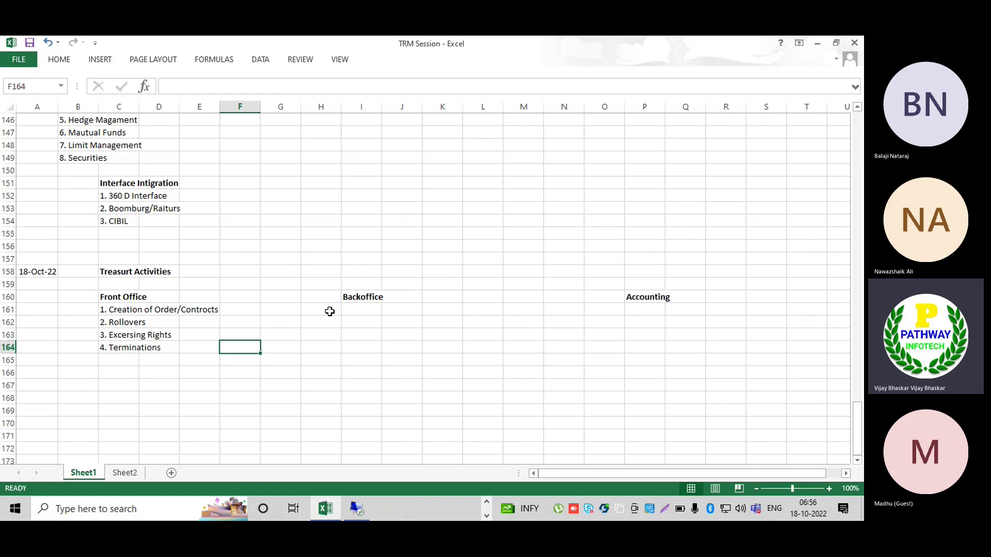
List '1. Settlement of contract/Order', '2. Netting' and '3. Configuration Letters' from I161.
{"action": "left_click", "coordinate": [344, 313]}
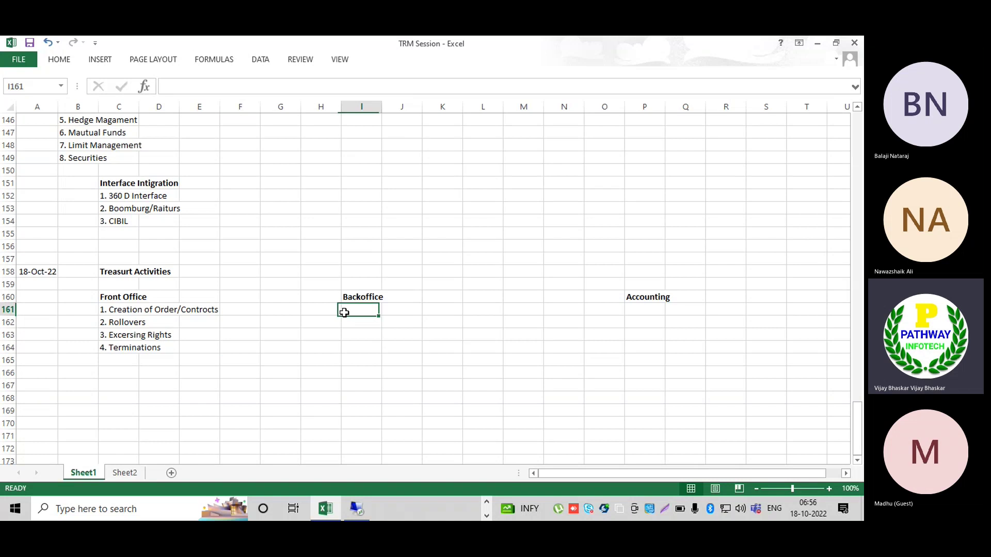
{"action": "type", "text": "1. "}
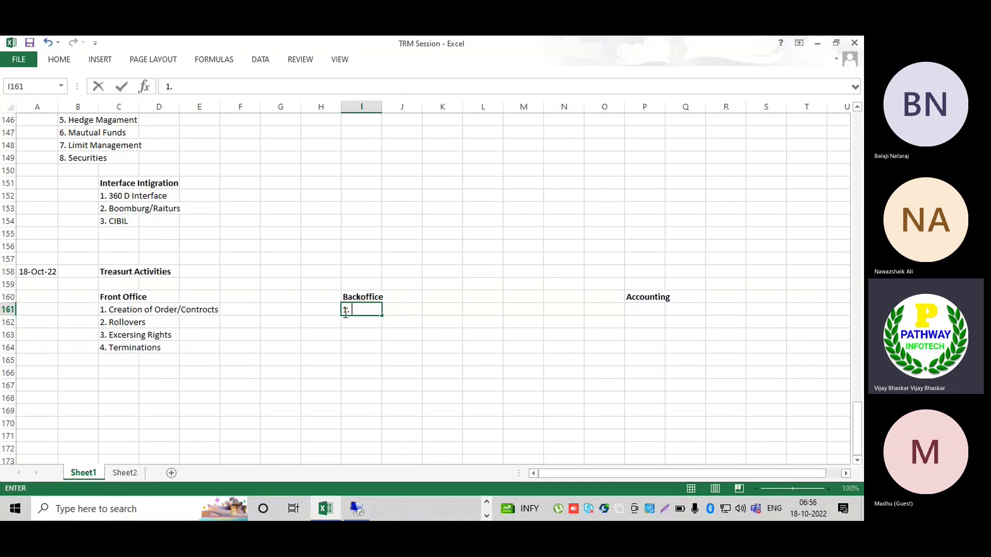
{"action": "type", "text": "Settleme"}
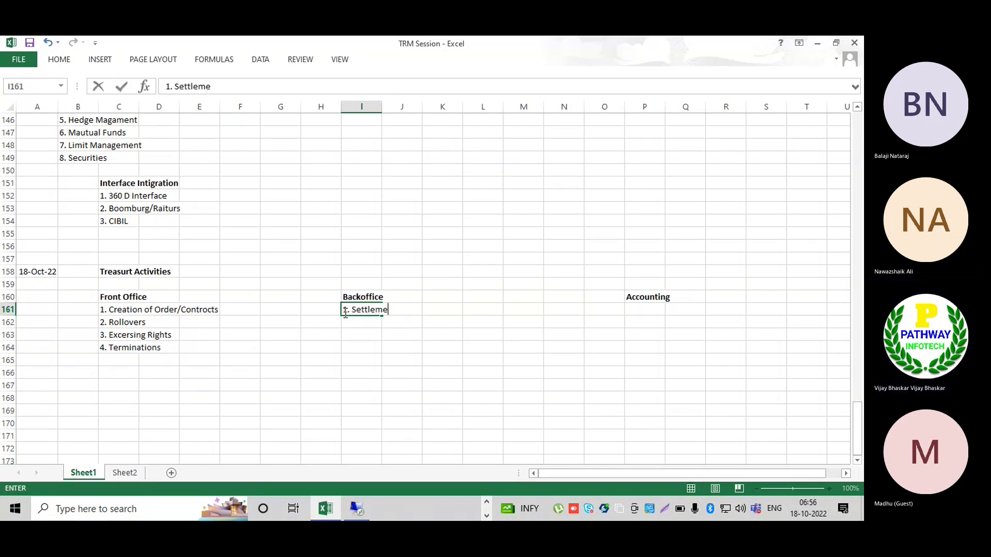
{"action": "type", "text": "nt"}
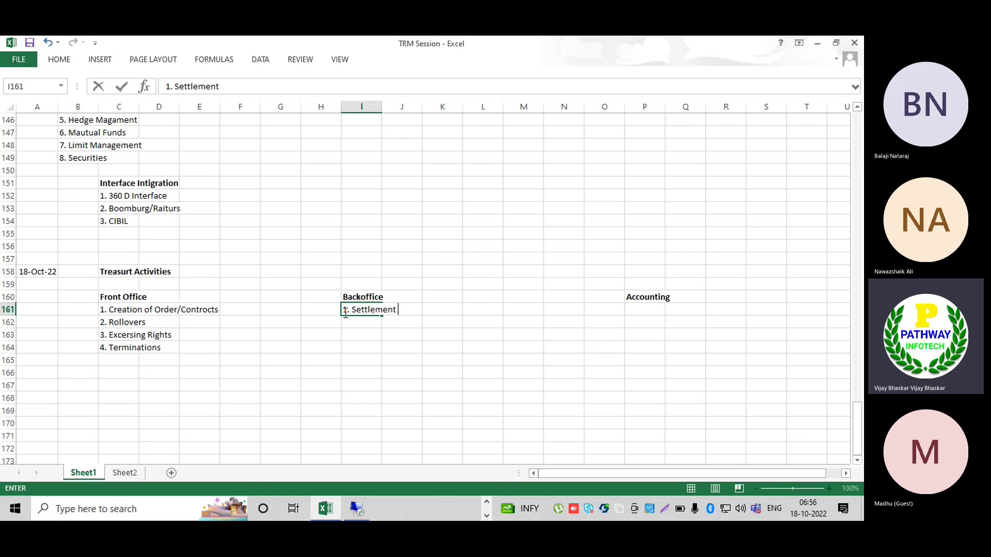
{"action": "type", "text": "of cont"}
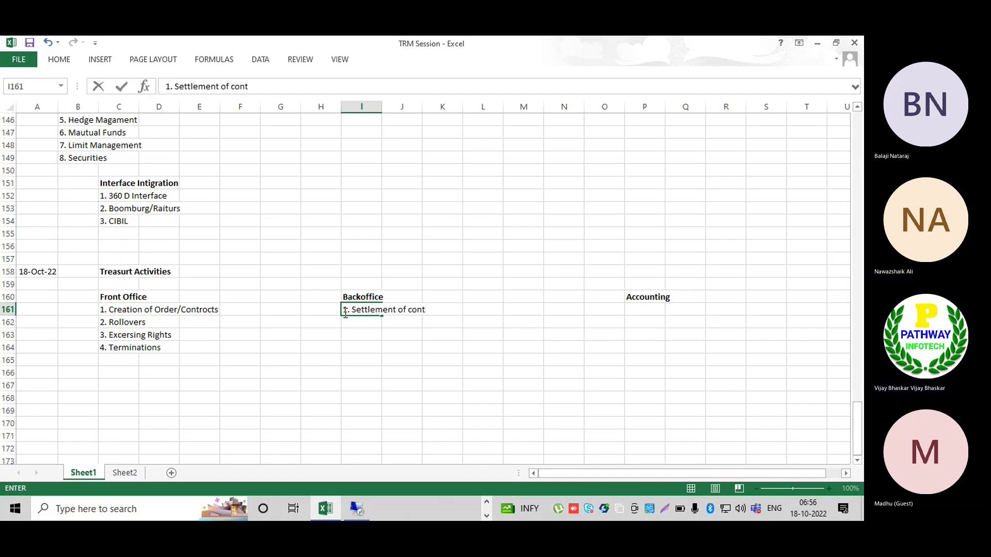
{"action": "type", "text": "r"}
{"action": "type", "text": "act/O"}
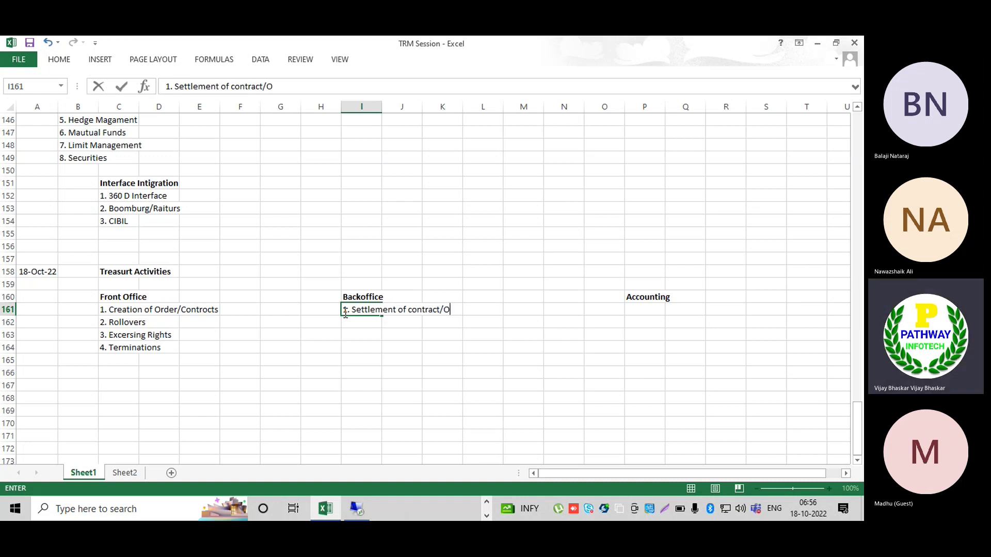
{"action": "type", "text": "rder"}
{"action": "key", "text": "Return"}
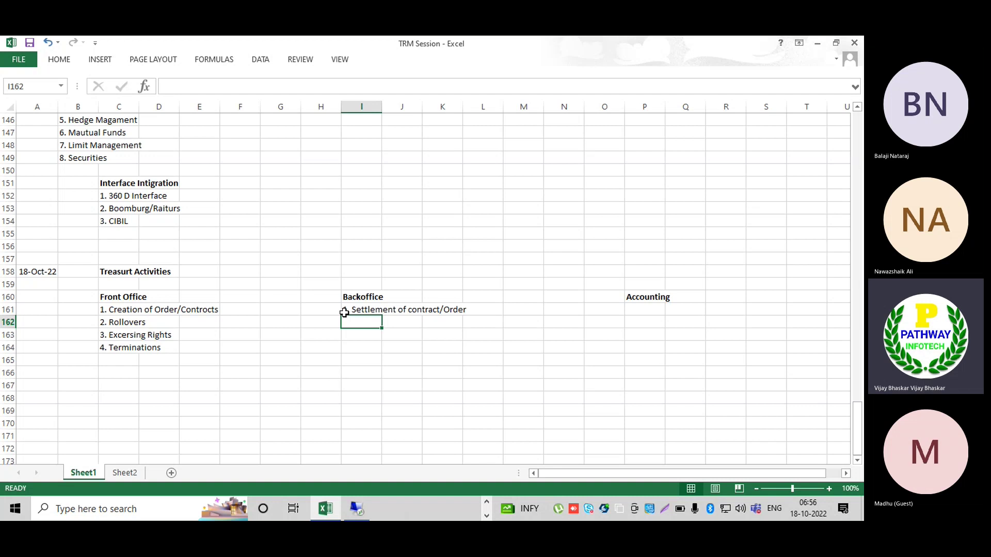
{"action": "type", "text": "2."}
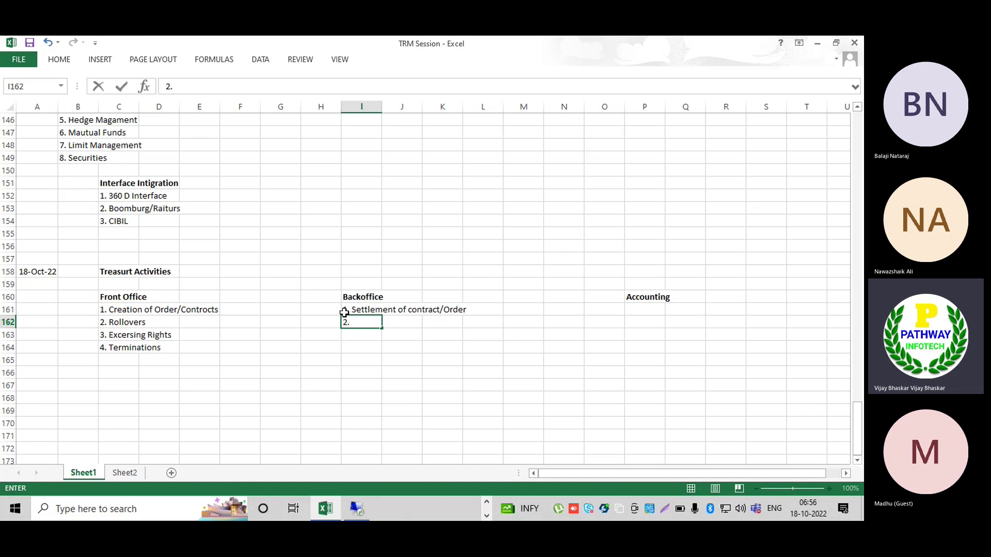
{"action": "type", "text": " Netting"}
{"action": "key", "text": "Return"}
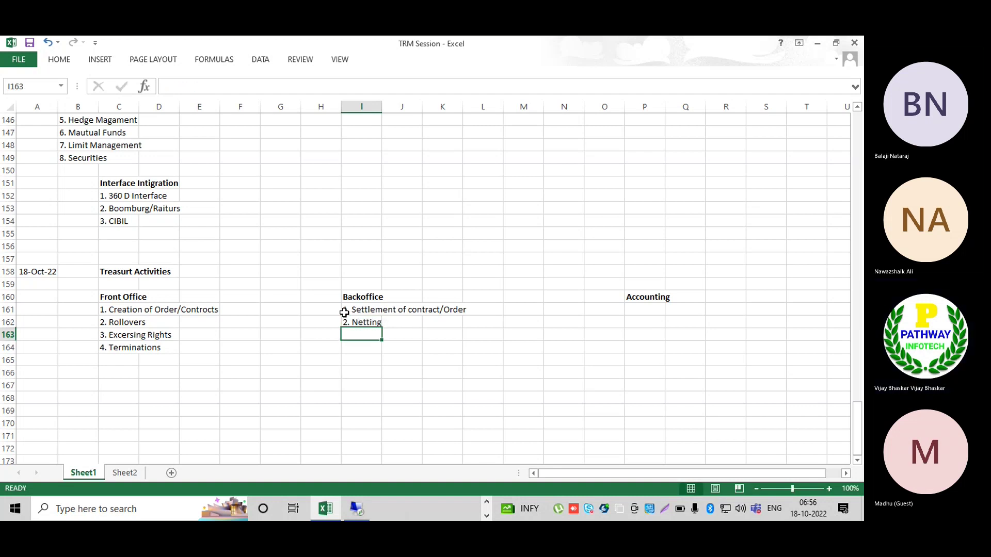
{"action": "type", "text": "3."}
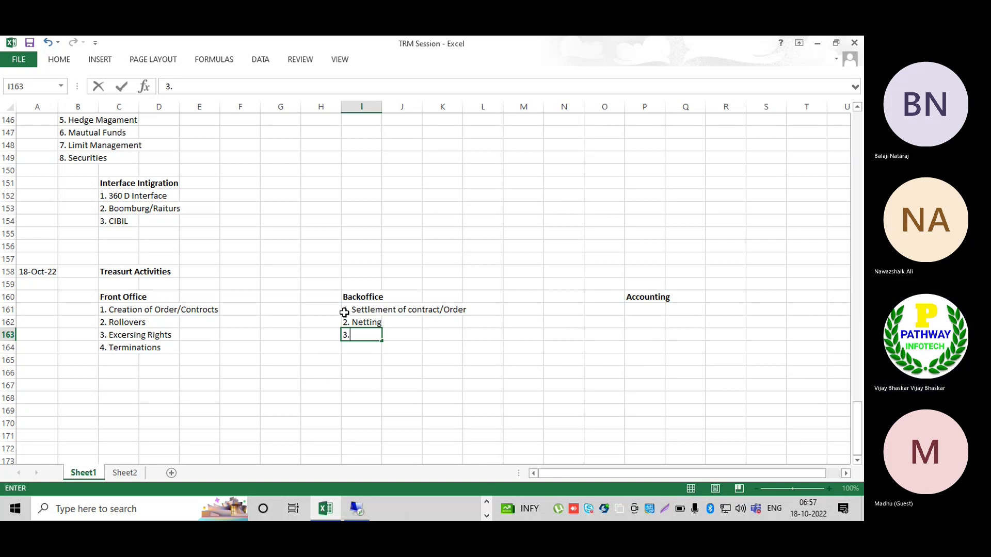
{"action": "type", "text": "C"}
{"action": "type", "text": "onfigurati"}
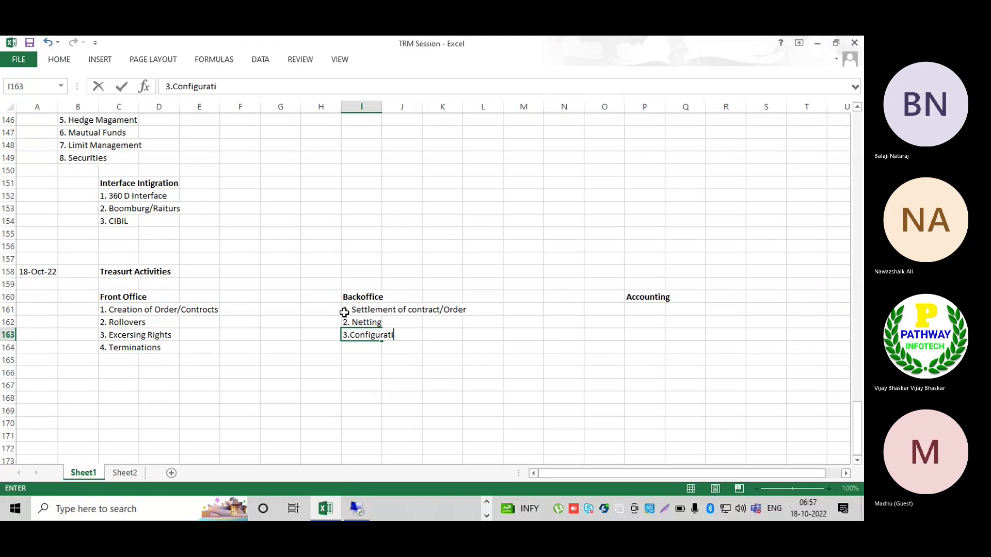
{"action": "type", "text": "on Letter"}
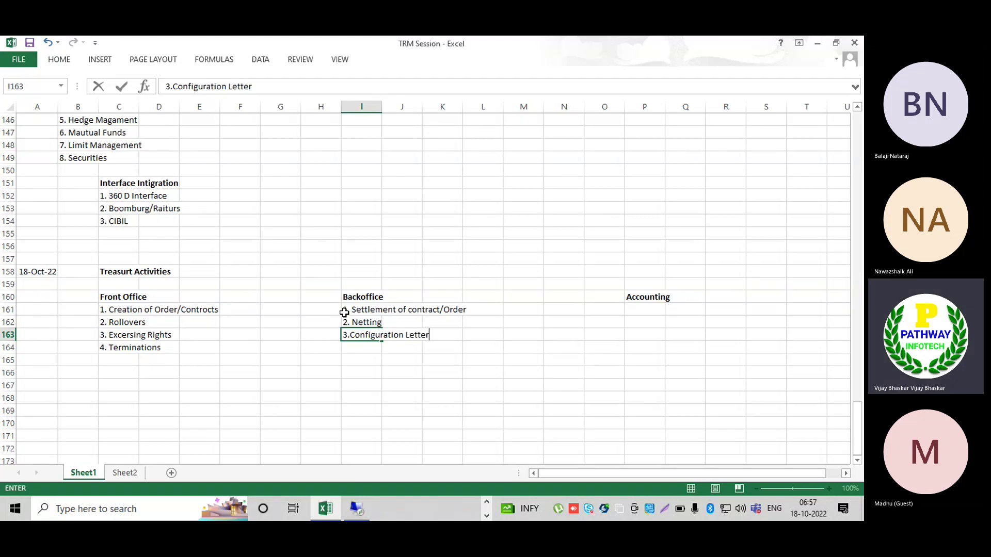
{"action": "type", "text": "s"}
{"action": "key", "text": "Right"}
{"action": "key", "text": "Right"}
{"action": "key", "text": "Right"}
{"action": "key", "text": "Right"}
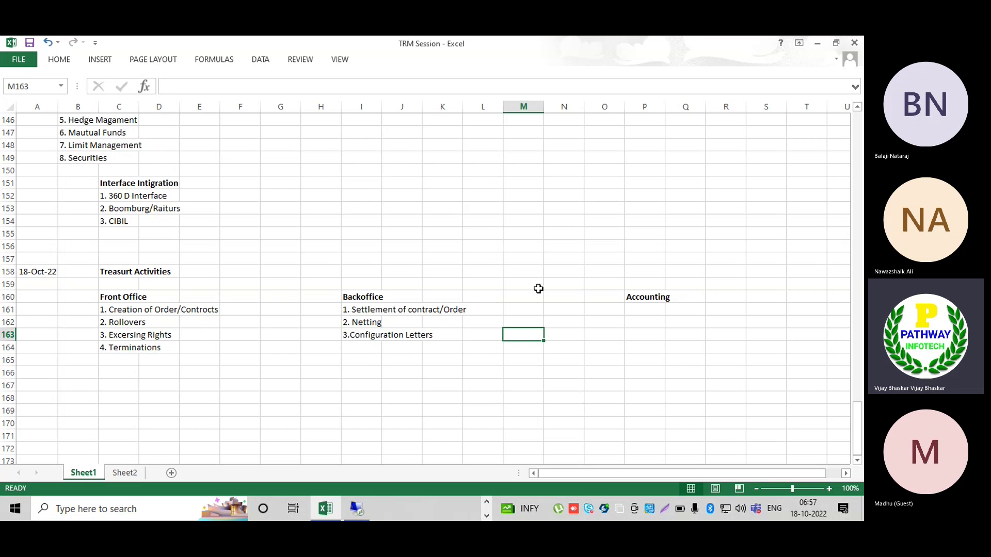
Enter '1. Postings', '2. Reversales' and 'Accrual/Defferal' down column P from P161.
{"action": "left_click", "coordinate": [630, 309]}
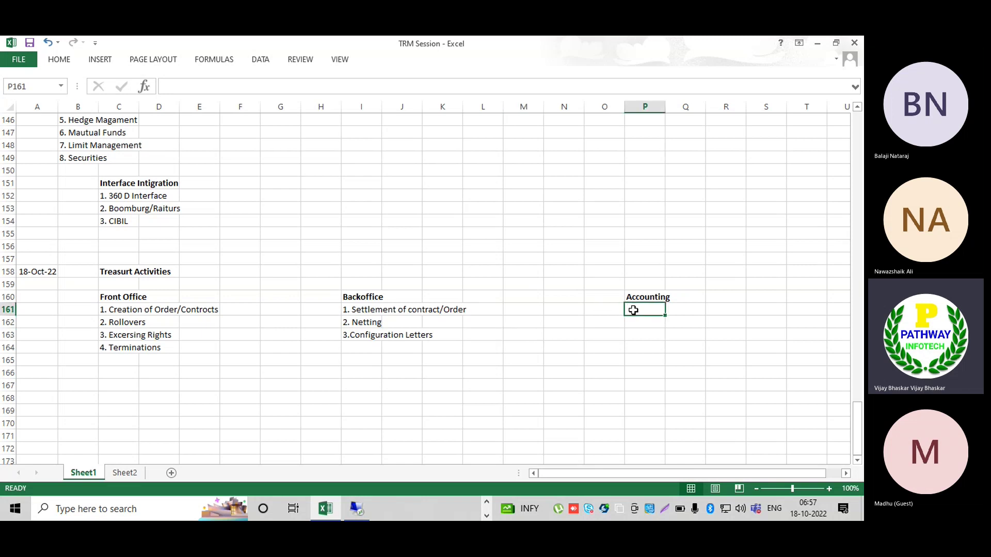
{"action": "type", "text": "1. Posti"}
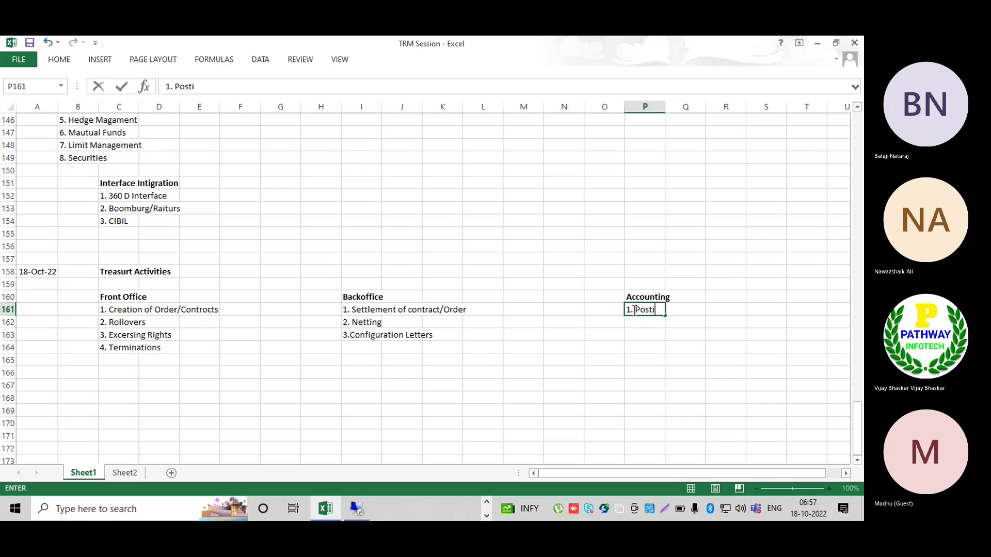
{"action": "type", "text": "ngs"}
{"action": "key", "text": "Return"}
{"action": "type", "text": "2"}
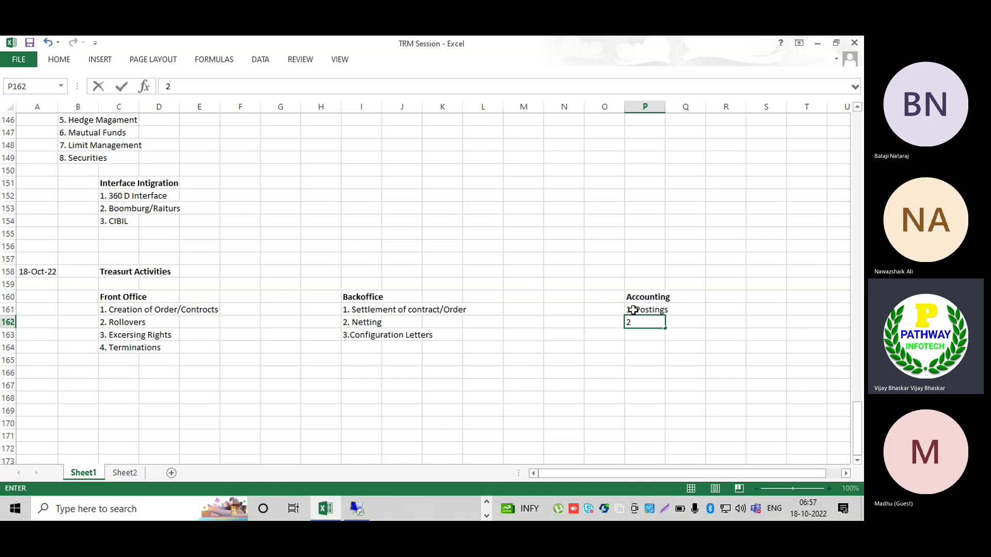
{"action": "type", "text": ". Reve"}
{"action": "type", "text": "rsales"}
{"action": "key", "text": "Return"}
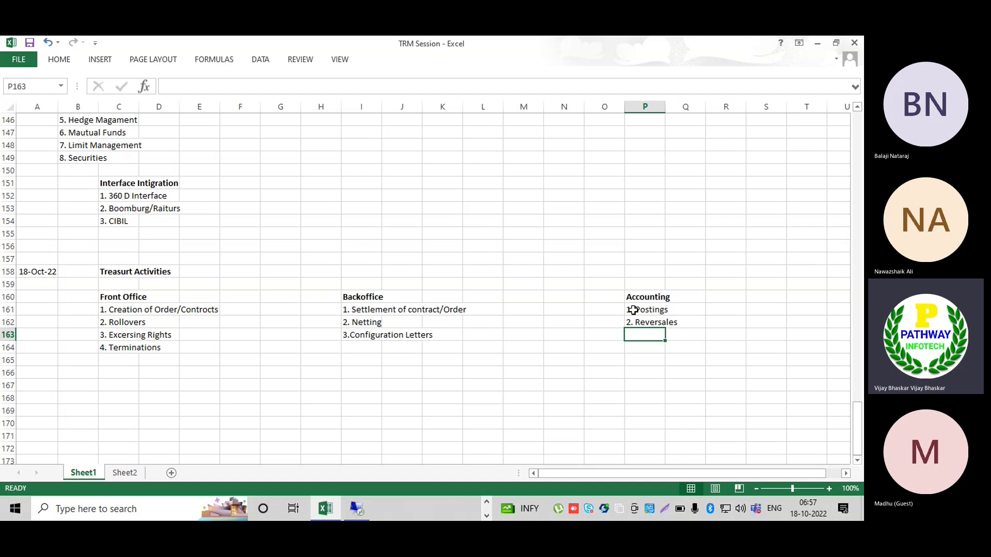
{"action": "type", "text": "Acc"}
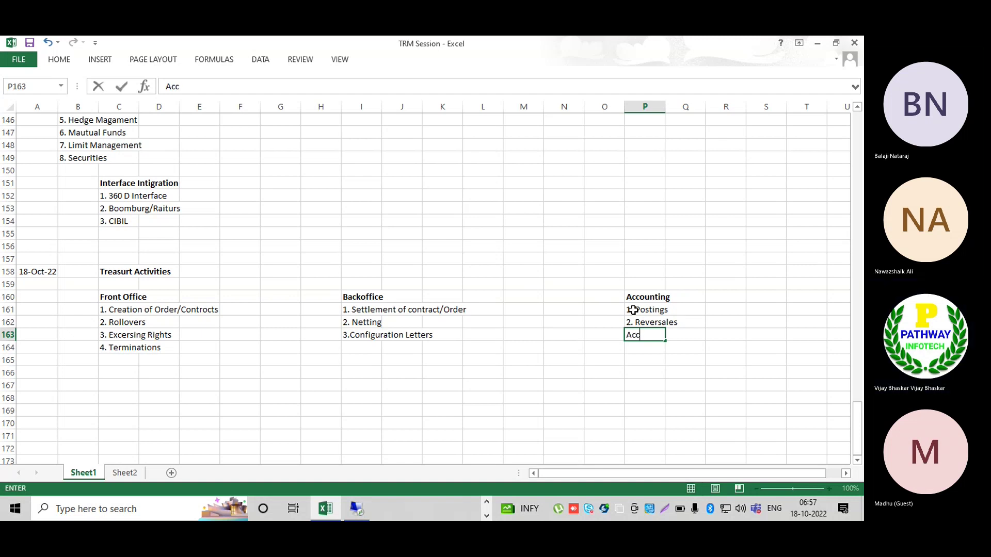
{"action": "type", "text": "rual"}
{"action": "type", "text": "/Deff"}
{"action": "type", "text": "eral"}
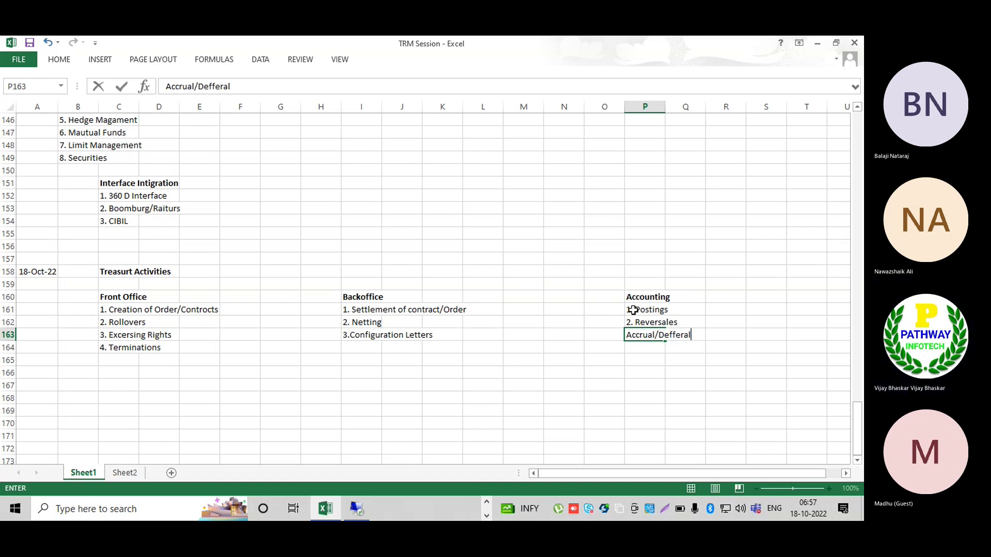
{"action": "key", "text": "Return"}
Prefix Accrual/Defferal with '3.' and add '4. Valuations' below it.
{"action": "key", "text": "Up"}
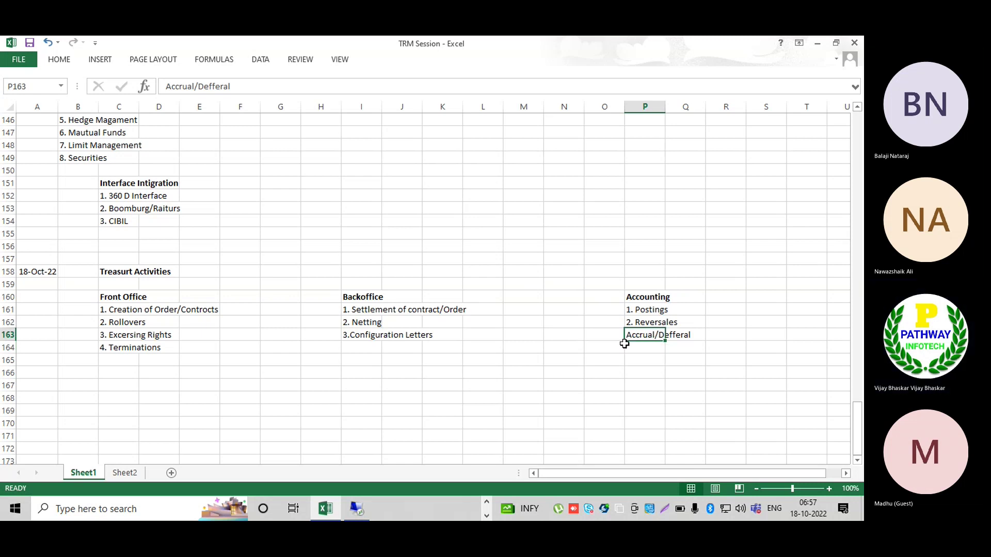
{"action": "double_click", "coordinate": [628, 334]}
{"action": "type", "text": "3."}
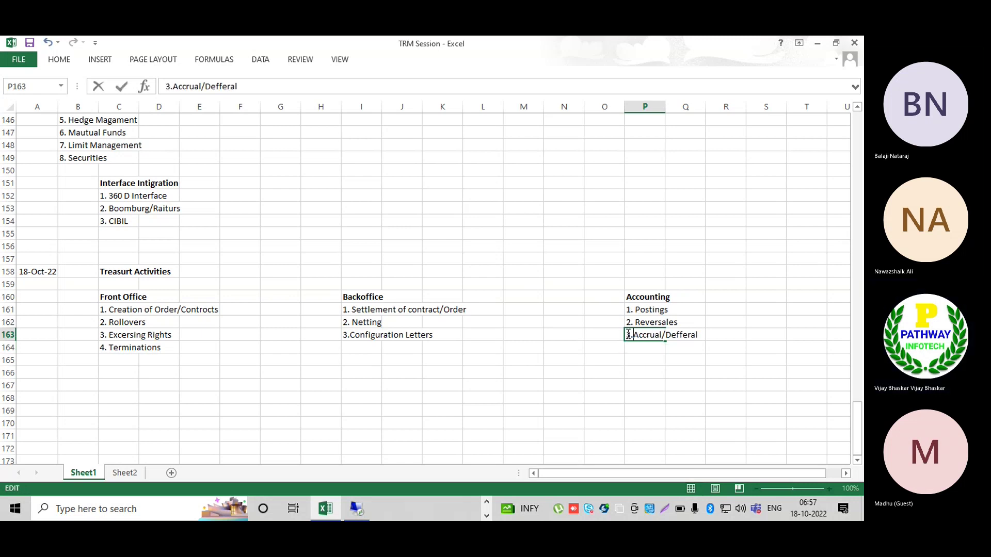
{"action": "key", "text": "Return"}
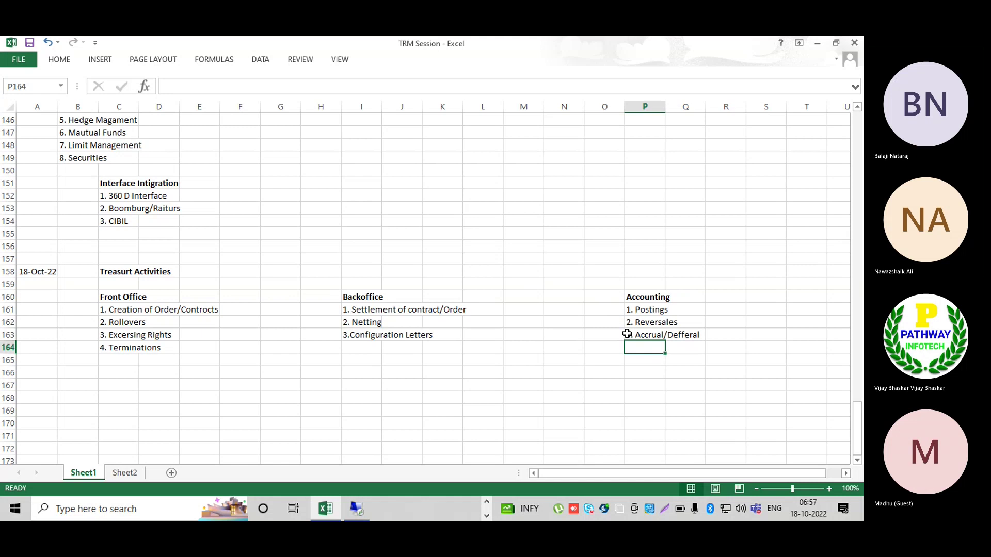
{"action": "type", "text": "4. "}
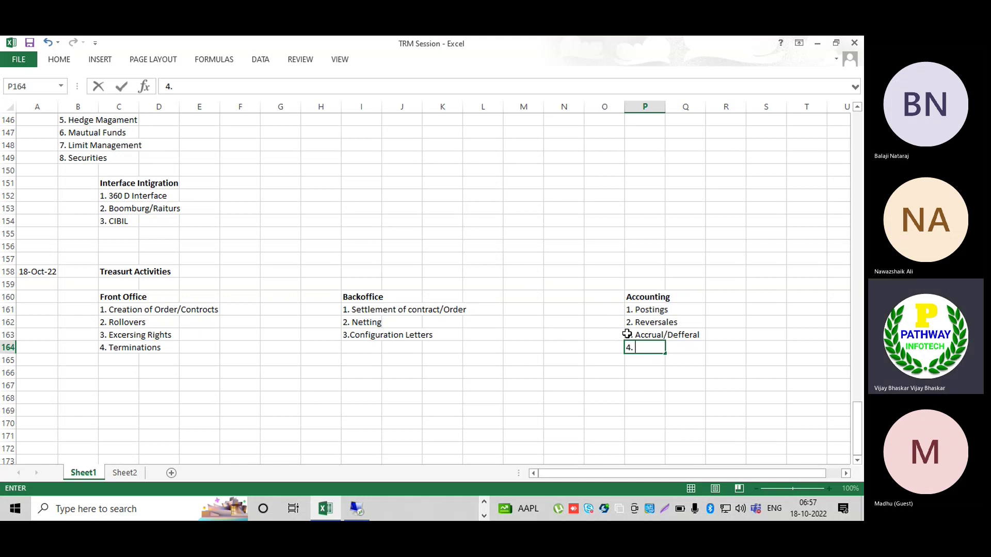
{"action": "type", "text": "Valuations"}
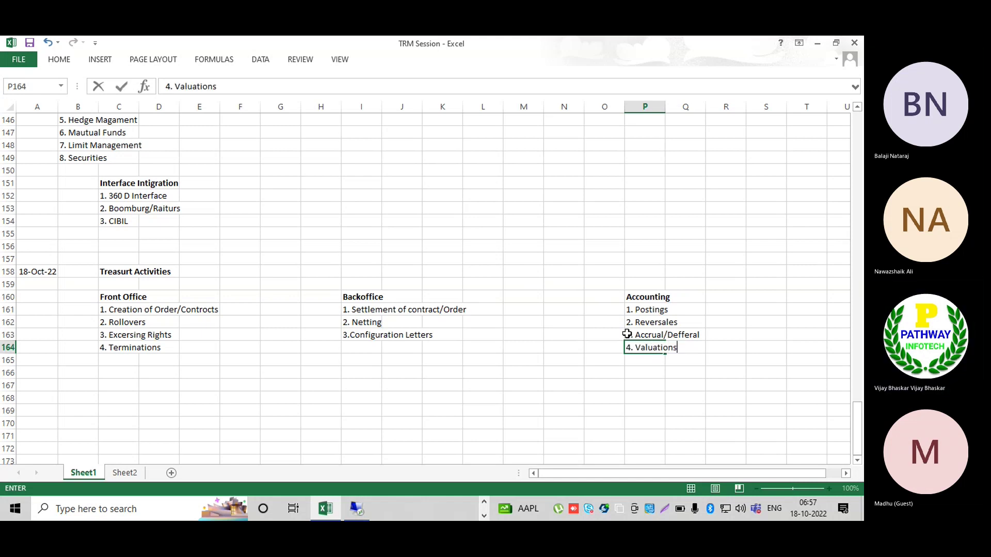
{"action": "key", "text": "Return"}
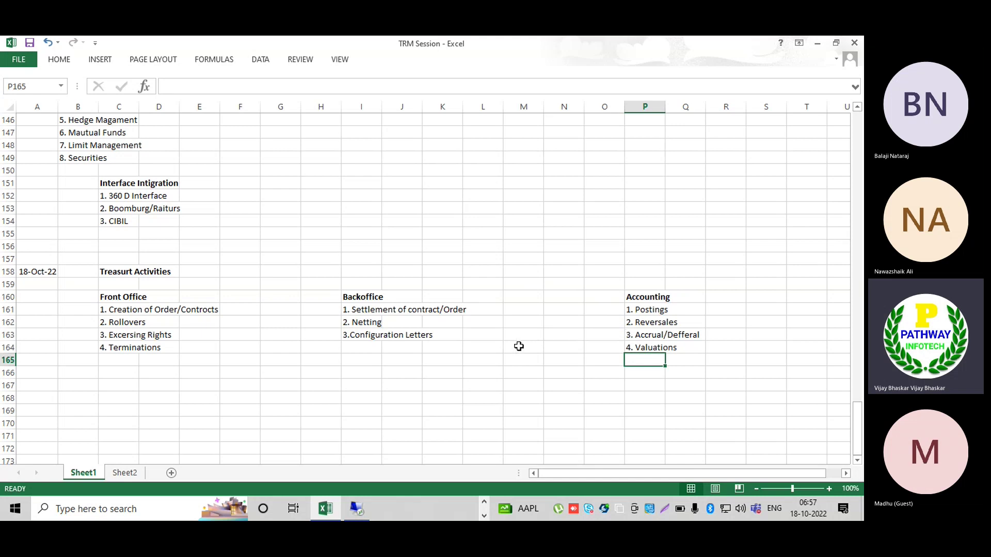